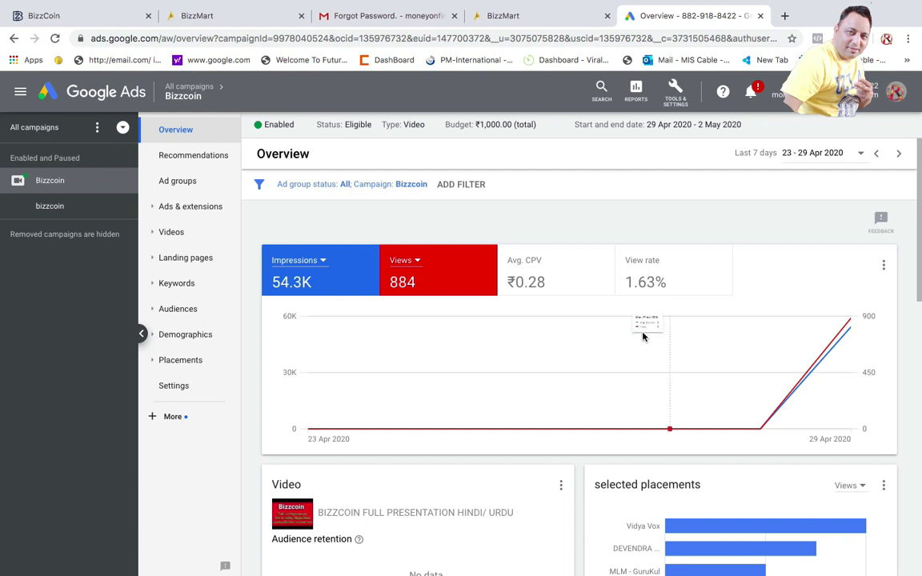
Look through the Bizzcoin campaign's overview cards for performance, video, placements, devices, locations, demographics, and day and hour.
{"action": "scroll", "coordinate": [581, 349], "scroll_direction": "down", "scroll_amount": 2}
{"action": "scroll", "coordinate": [568, 352], "scroll_direction": "down", "scroll_amount": 2}
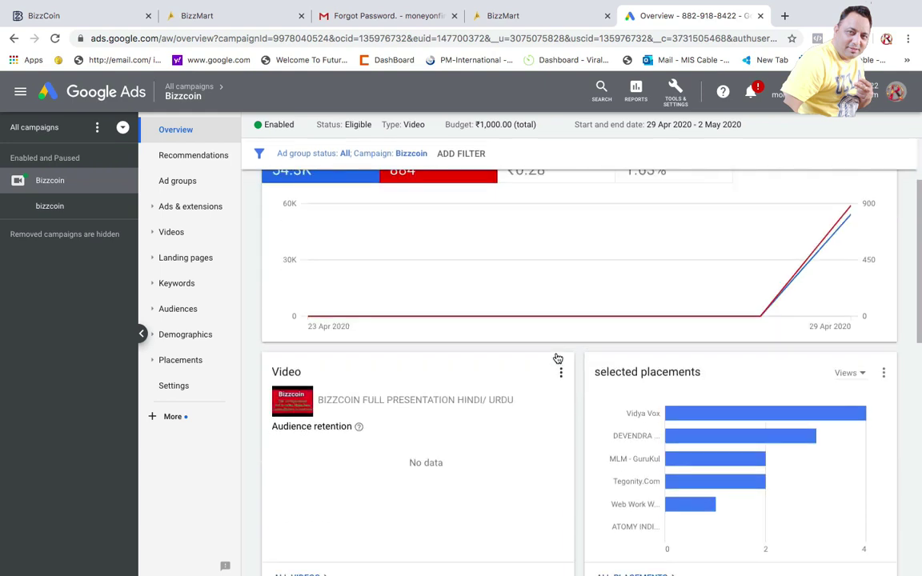
{"action": "scroll", "coordinate": [536, 408], "scroll_direction": "down", "scroll_amount": 5}
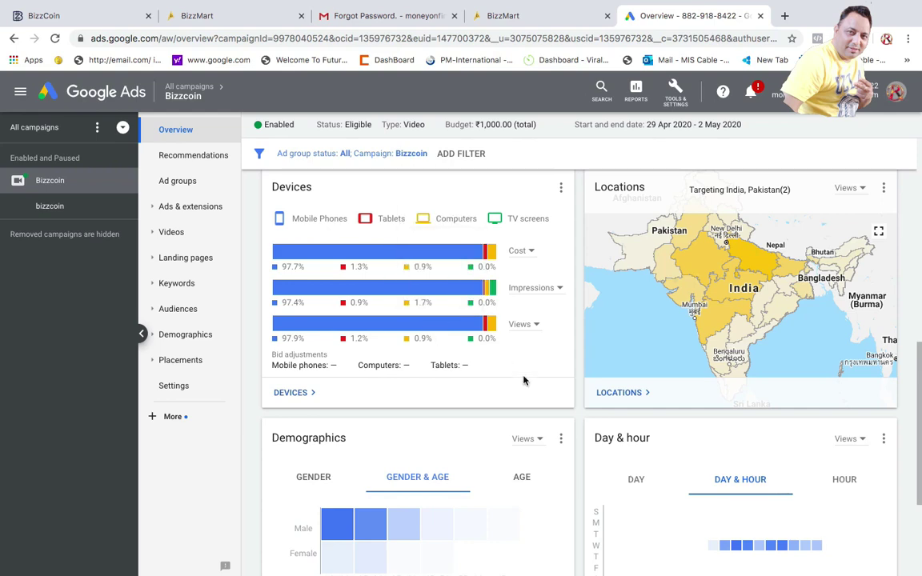
{"action": "scroll", "coordinate": [520, 376], "scroll_direction": "down", "scroll_amount": 2}
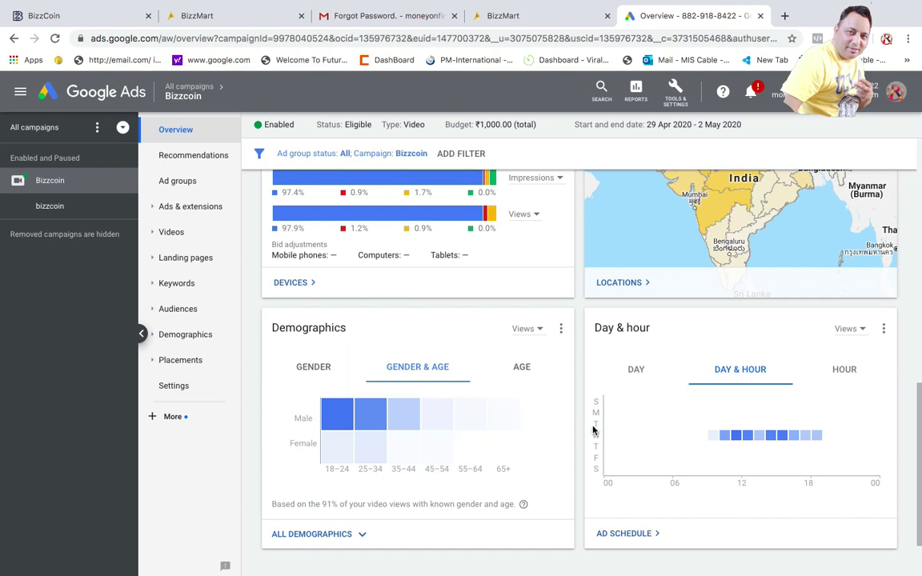
{"action": "scroll", "coordinate": [592, 427], "scroll_direction": "down", "scroll_amount": 1}
{"action": "scroll", "coordinate": [591, 426], "scroll_direction": "up", "scroll_amount": 5}
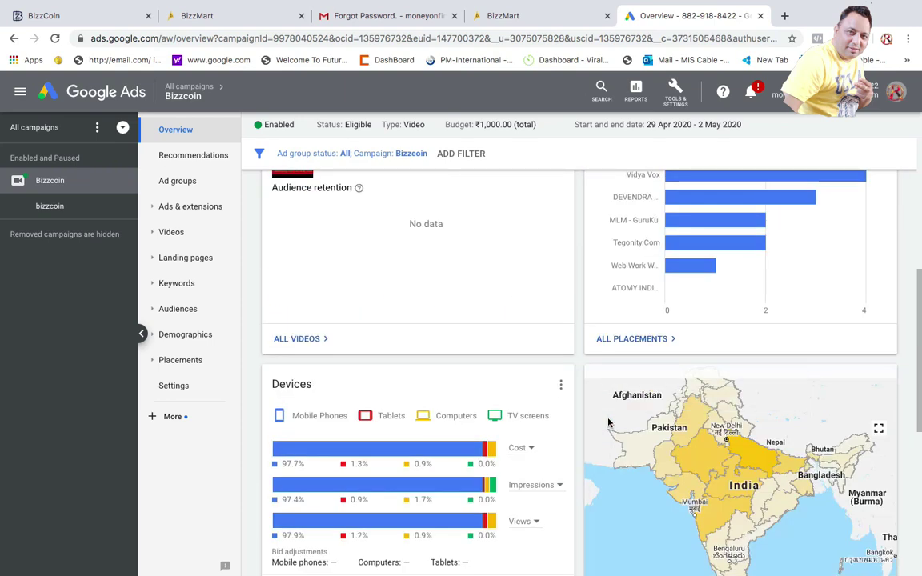
{"action": "scroll", "coordinate": [492, 417], "scroll_direction": "up", "scroll_amount": 3}
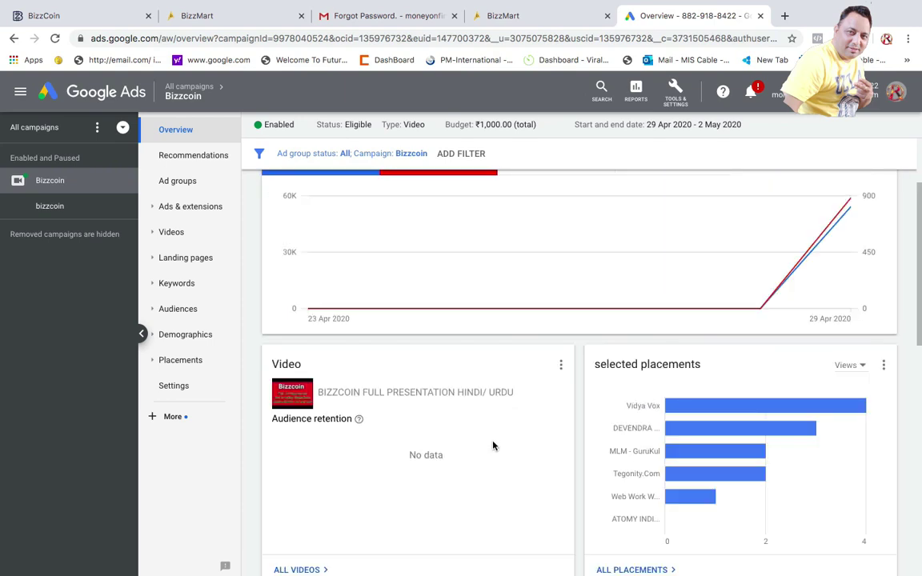
{"action": "scroll", "coordinate": [493, 444], "scroll_direction": "down", "scroll_amount": 10}
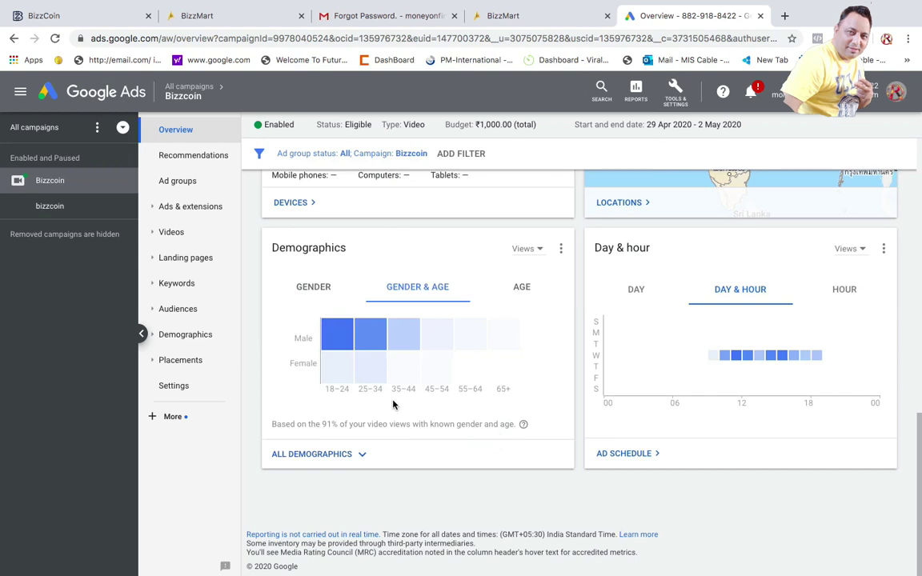
Inspect the video views per gender and age group in the Demographics card and list its detailed demographic reports.
{"action": "mouse_move", "coordinate": [325, 332]}
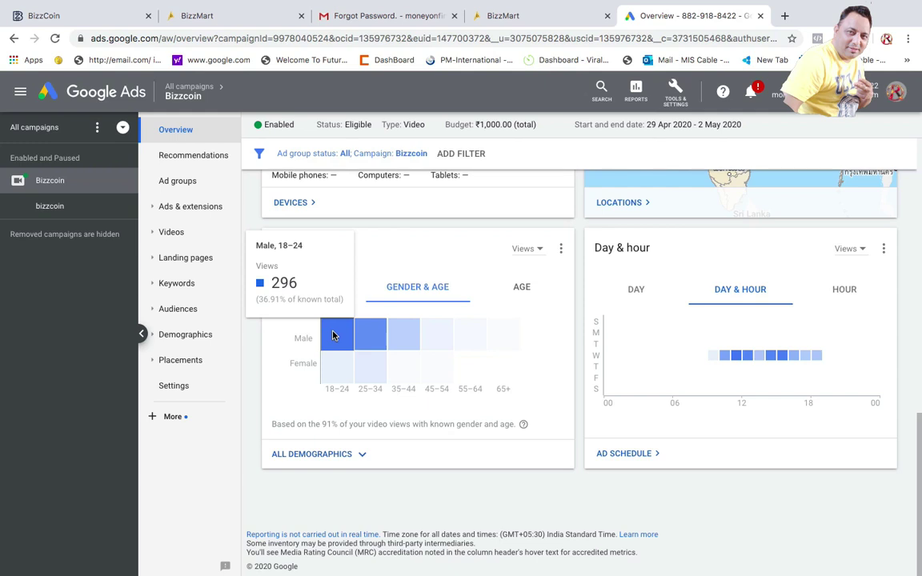
{"action": "mouse_move", "coordinate": [367, 337]}
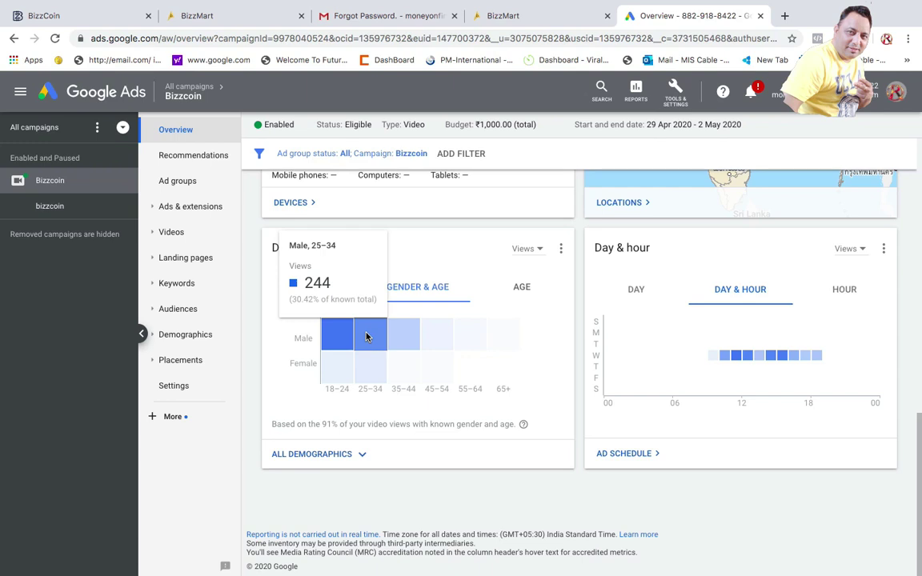
{"action": "mouse_move", "coordinate": [407, 339]}
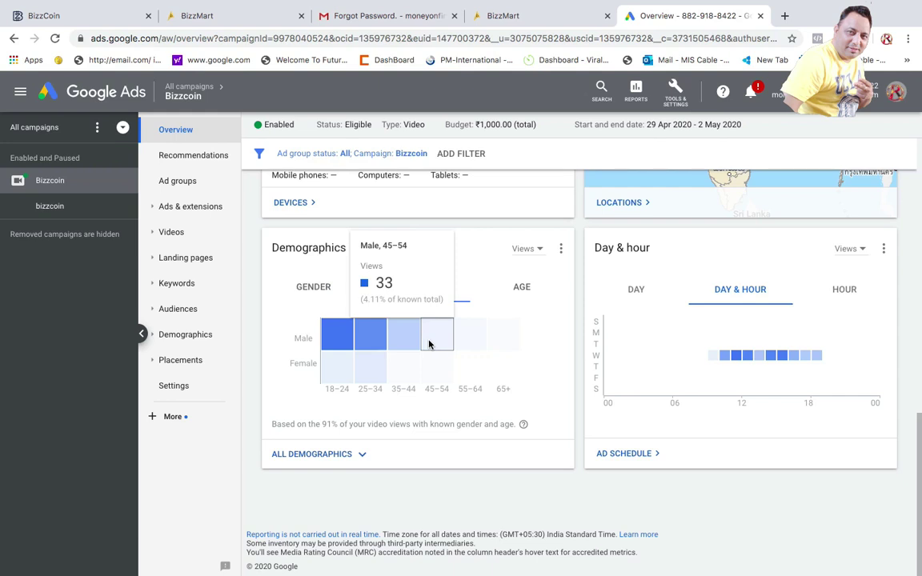
{"action": "mouse_move", "coordinate": [468, 343]}
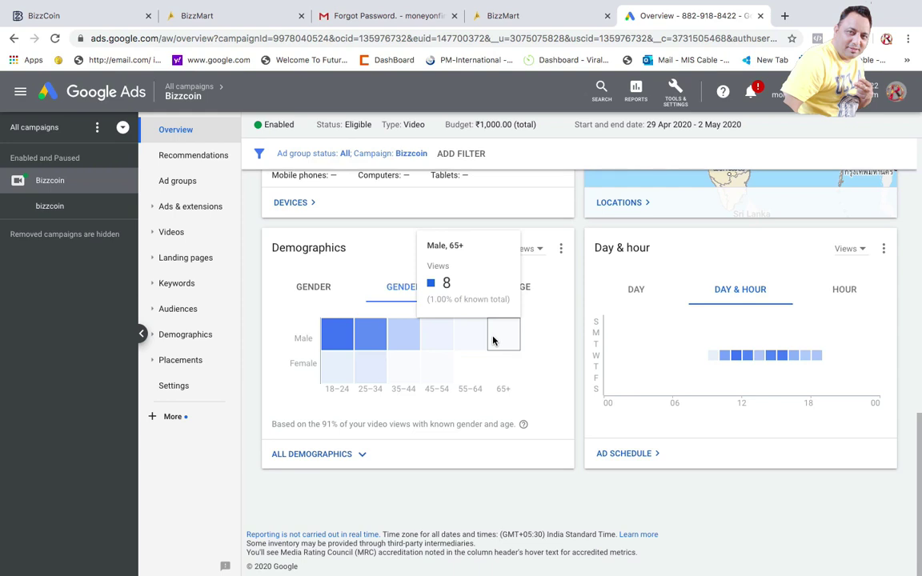
{"action": "mouse_move", "coordinate": [335, 370]}
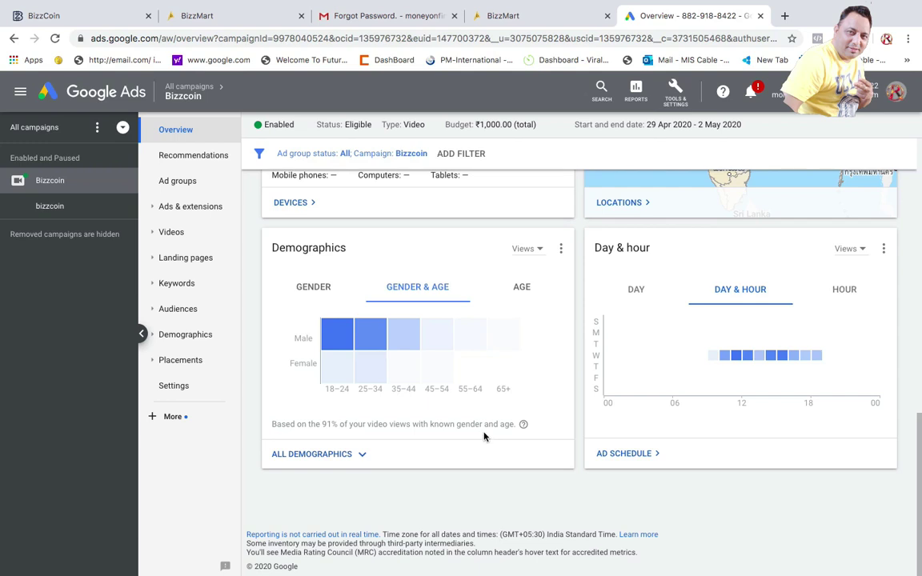
{"action": "left_click", "coordinate": [361, 458]}
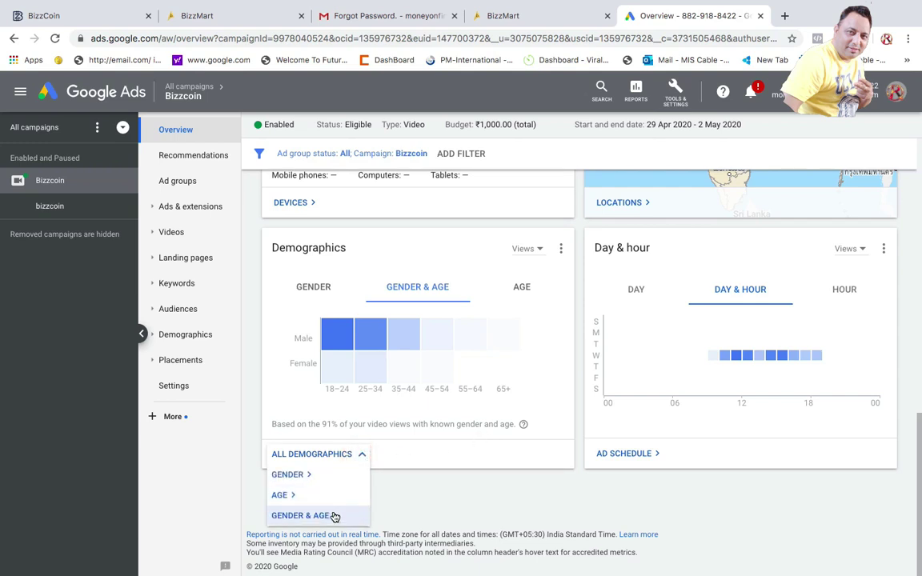
Open the full ad schedule report from the Day & hour card, review it and return to the campaign overview.
{"action": "left_click", "coordinate": [658, 456]}
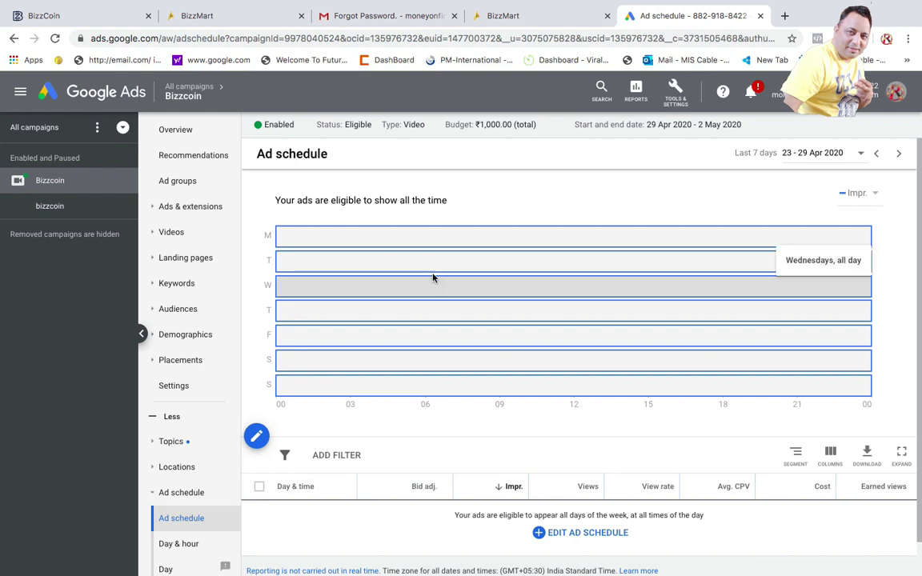
{"action": "scroll", "coordinate": [336, 397], "scroll_direction": "down", "scroll_amount": 2}
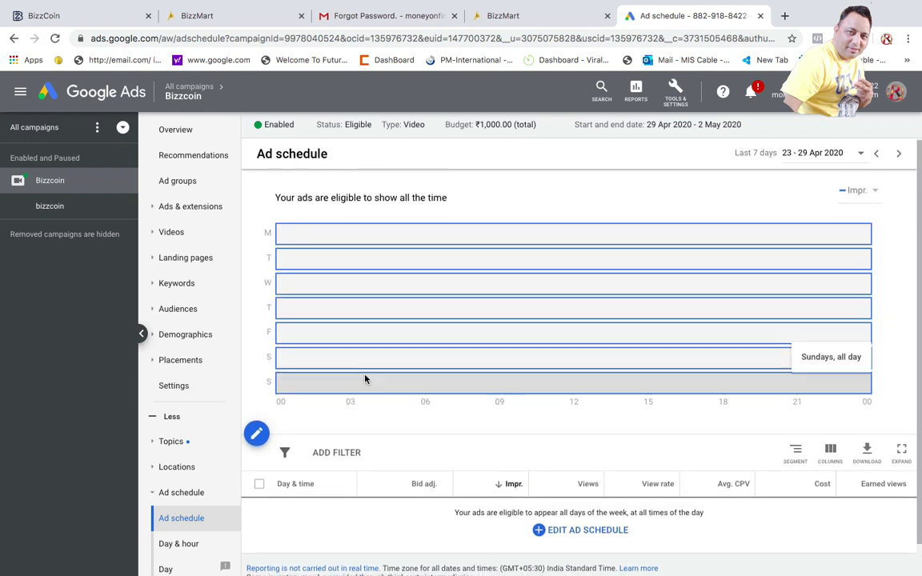
{"action": "left_click", "coordinate": [13, 37]}
Review the overview's day and hour, location and performance cards again, and reload the campaign overview page.
{"action": "scroll", "coordinate": [437, 354], "scroll_direction": "down", "scroll_amount": 10}
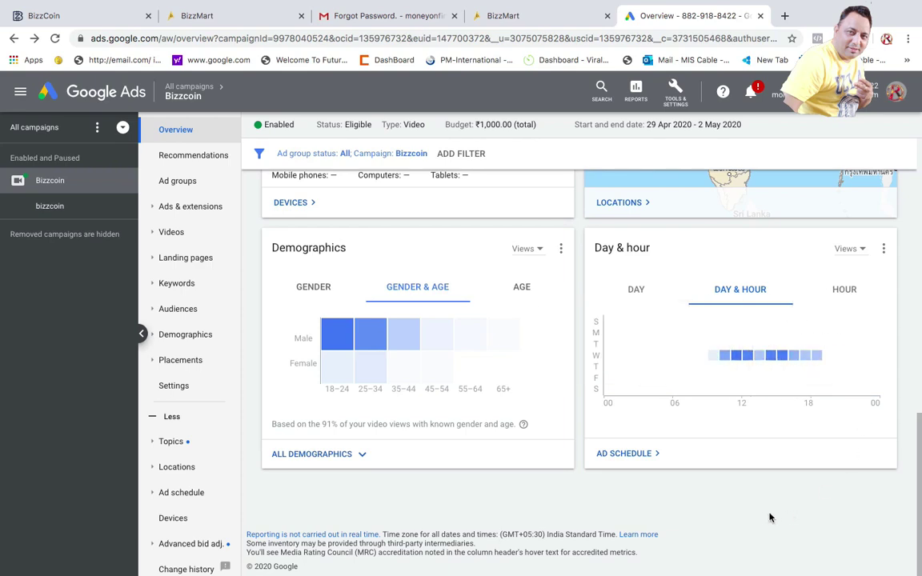
{"action": "scroll", "coordinate": [745, 508], "scroll_direction": "up", "scroll_amount": 7}
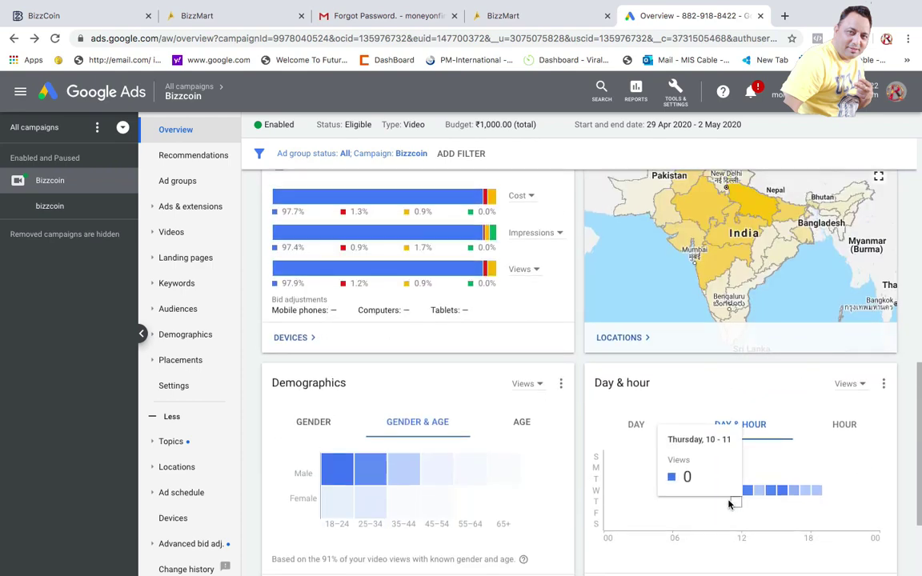
{"action": "scroll", "coordinate": [656, 480], "scroll_direction": "up", "scroll_amount": 3}
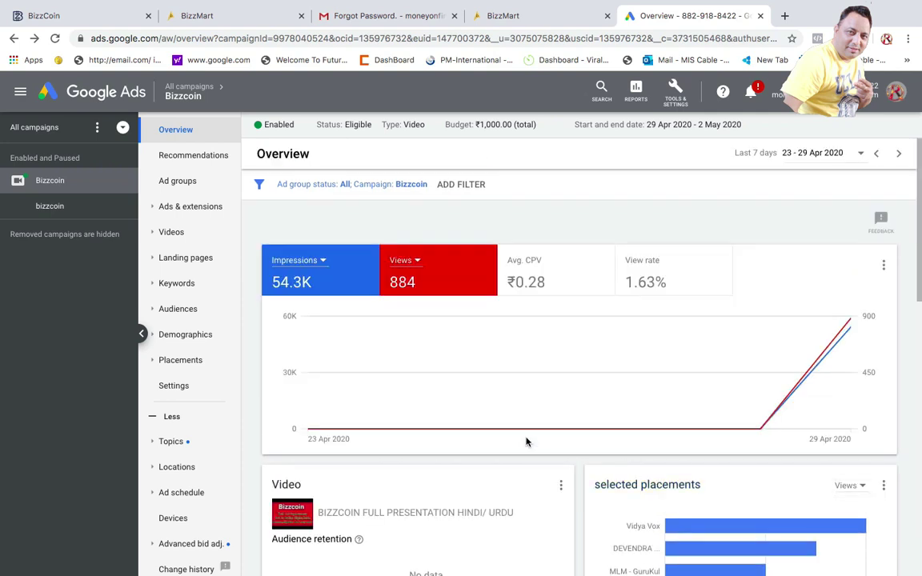
{"action": "left_click", "coordinate": [54, 38]}
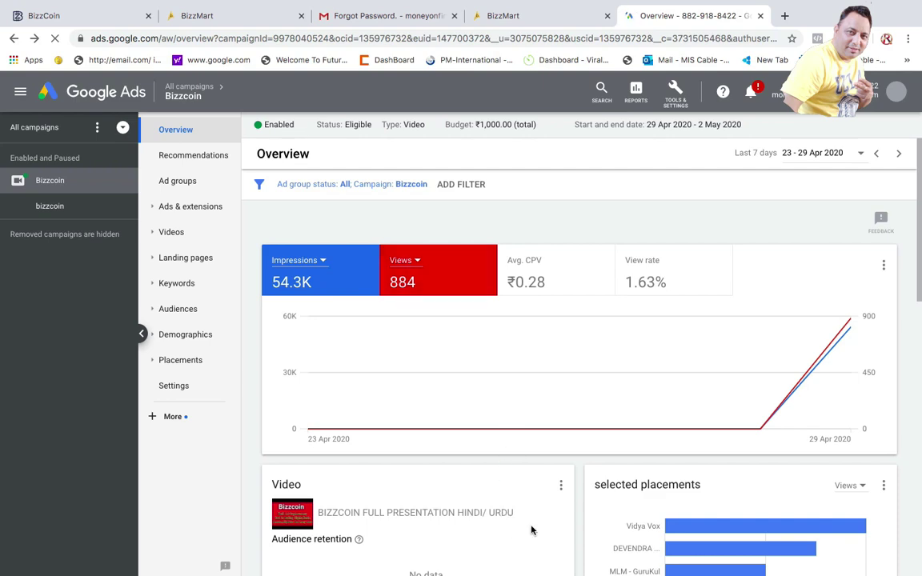
Examine the Devices card's cost, impressions and views split across mobile phones, tablets, computers and TV screens.
{"action": "scroll", "coordinate": [531, 529], "scroll_direction": "down", "scroll_amount": 1}
{"action": "scroll", "coordinate": [531, 530], "scroll_direction": "down", "scroll_amount": 5}
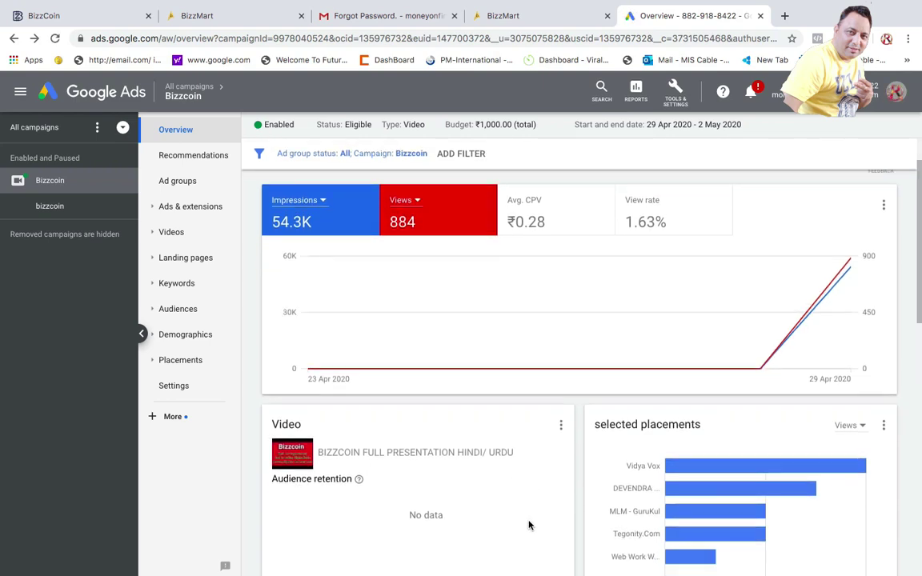
{"action": "scroll", "coordinate": [528, 524], "scroll_direction": "down", "scroll_amount": 5}
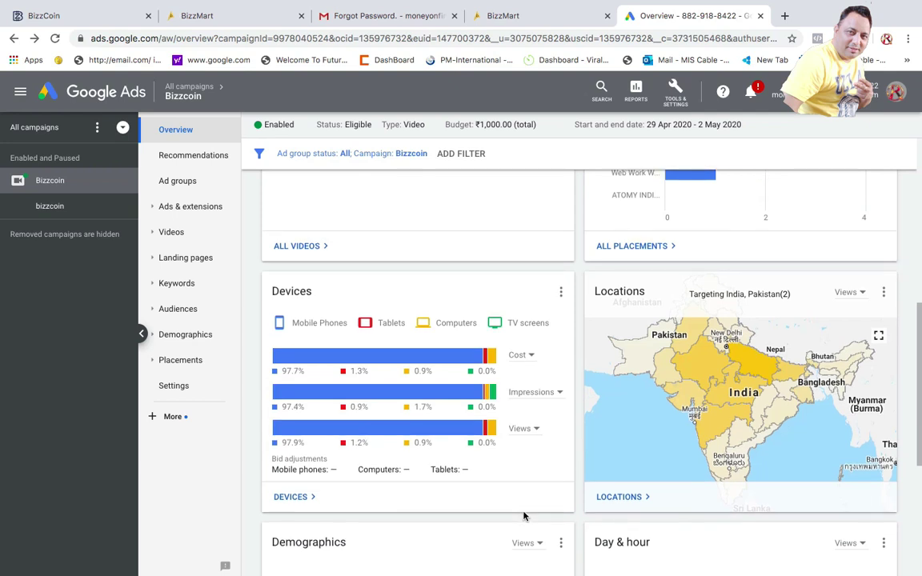
{"action": "left_click", "coordinate": [494, 323]}
{"action": "mouse_move", "coordinate": [493, 395]}
{"action": "mouse_move", "coordinate": [491, 357]}
{"action": "mouse_move", "coordinate": [443, 398]}
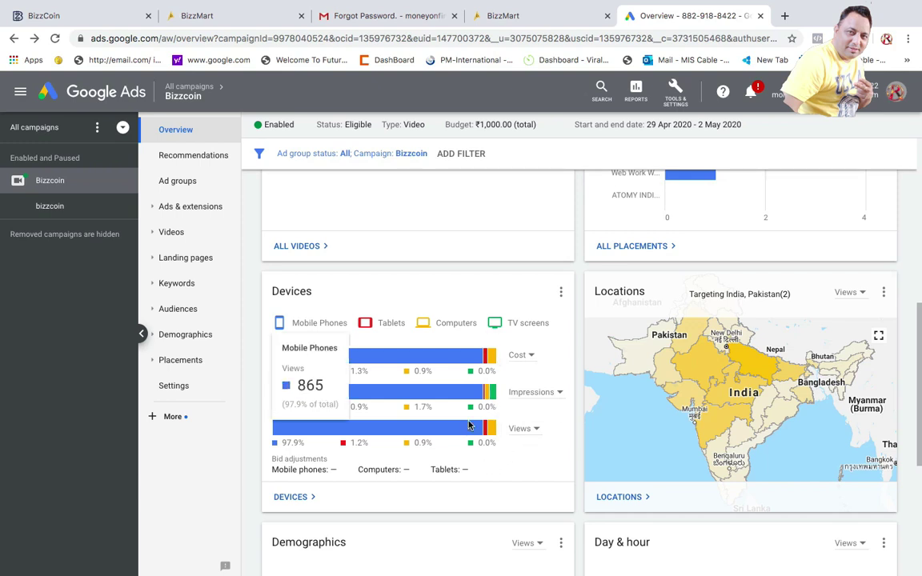
{"action": "scroll", "coordinate": [514, 470], "scroll_direction": "down", "scroll_amount": 1}
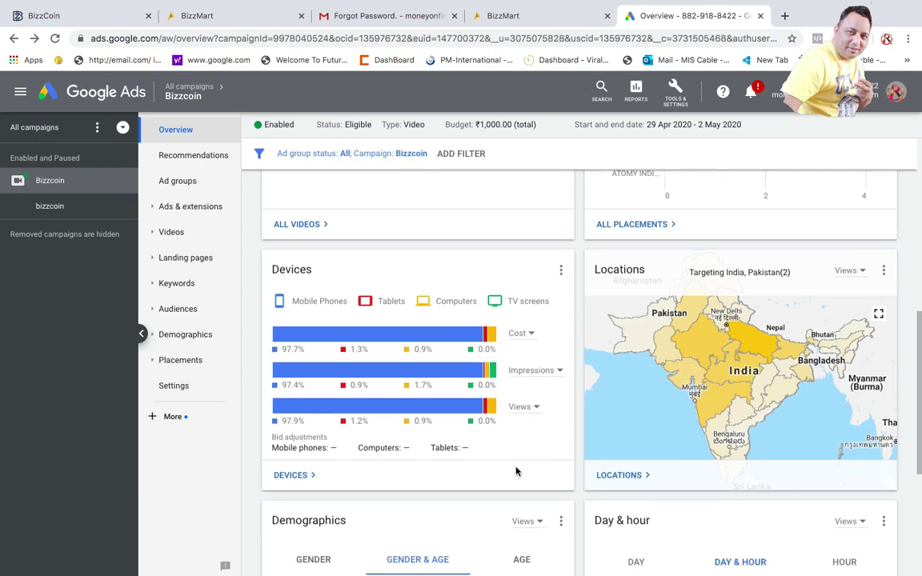
Open the full Devices report for the Bizzcoin campaign and review impressions, views, average CPV and cost per device.
{"action": "left_click", "coordinate": [312, 480]}
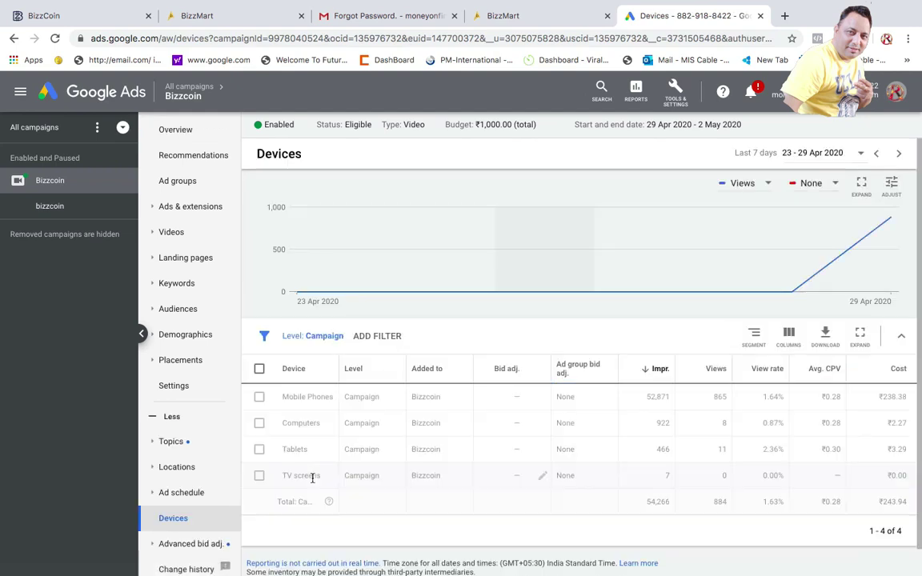
{"action": "scroll", "coordinate": [356, 509], "scroll_direction": "down", "scroll_amount": 1}
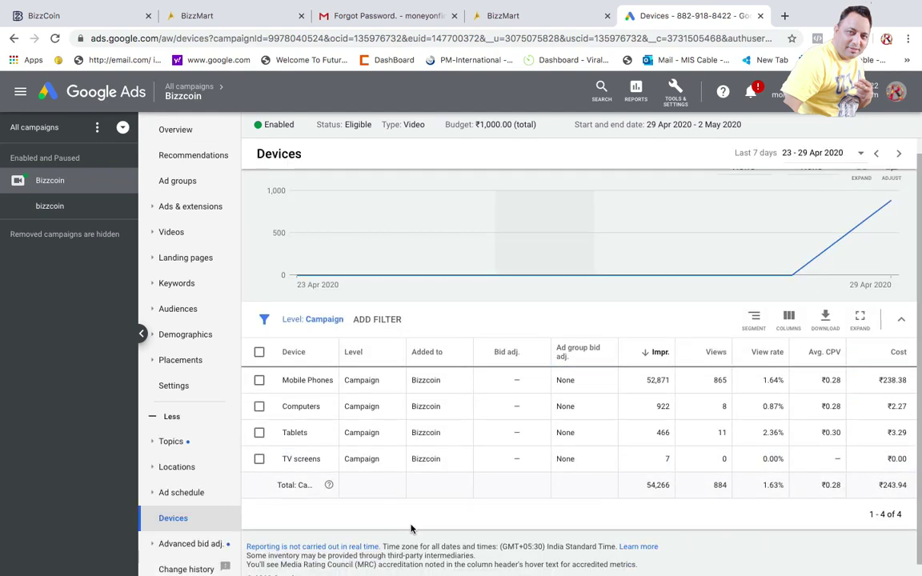
{"action": "scroll", "coordinate": [380, 510], "scroll_direction": "down", "scroll_amount": 1}
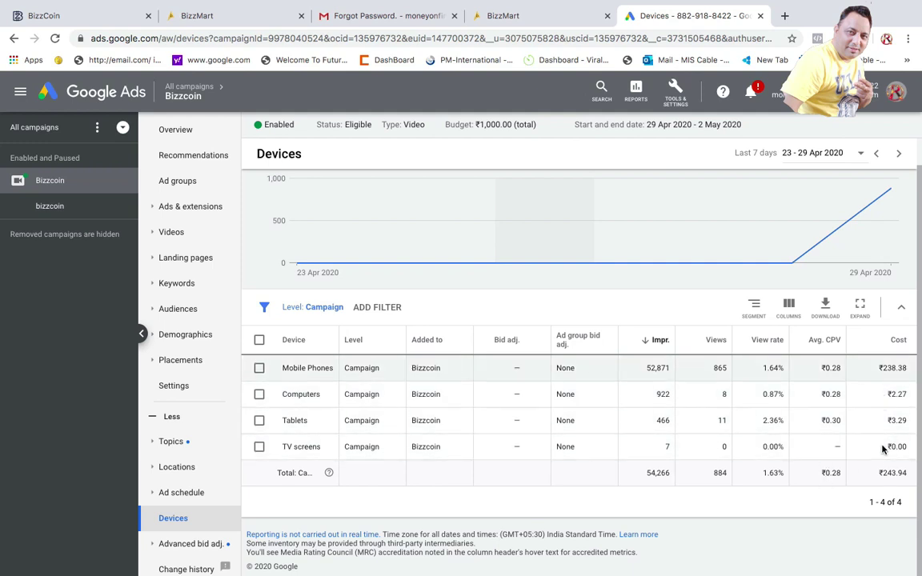
{"action": "scroll", "coordinate": [459, 467], "scroll_direction": "up", "scroll_amount": 1}
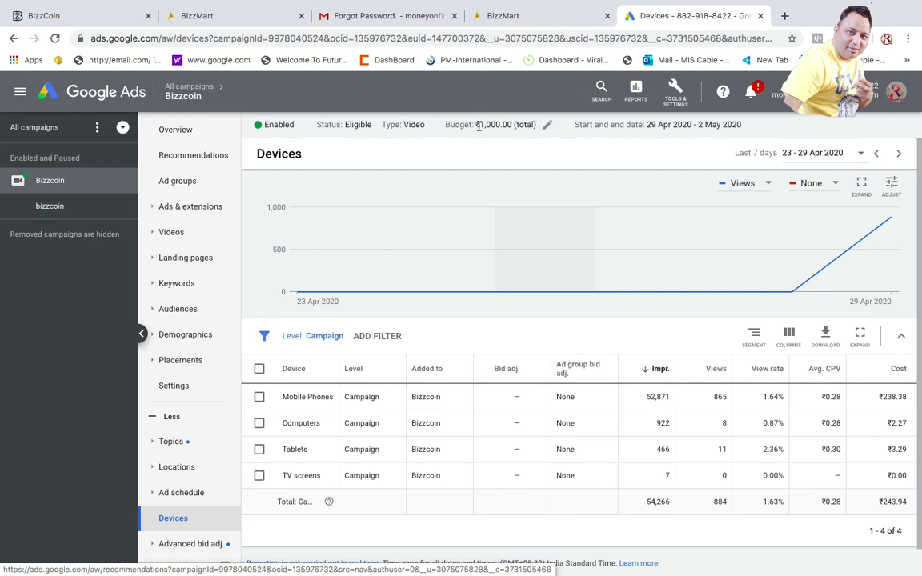
Switch to Gmail, go to the inbox and open the Google Ads email about the ₹2000 advertising offer.
{"action": "left_click", "coordinate": [399, 17]}
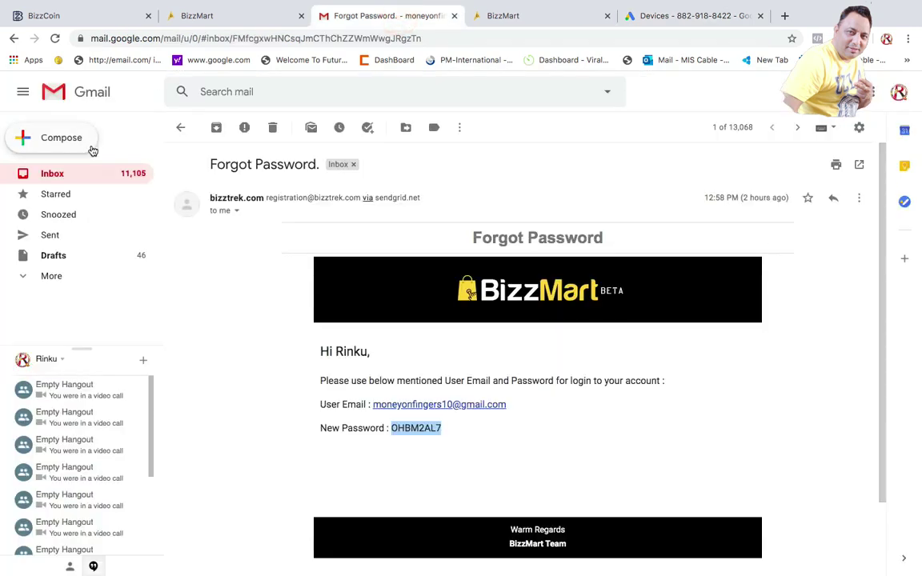
{"action": "left_click", "coordinate": [58, 178]}
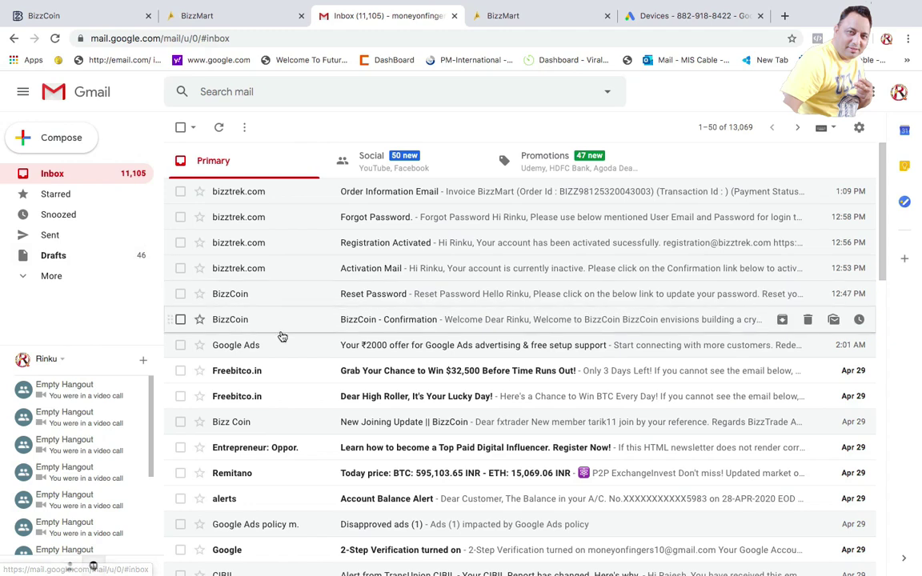
{"action": "left_click", "coordinate": [397, 351]}
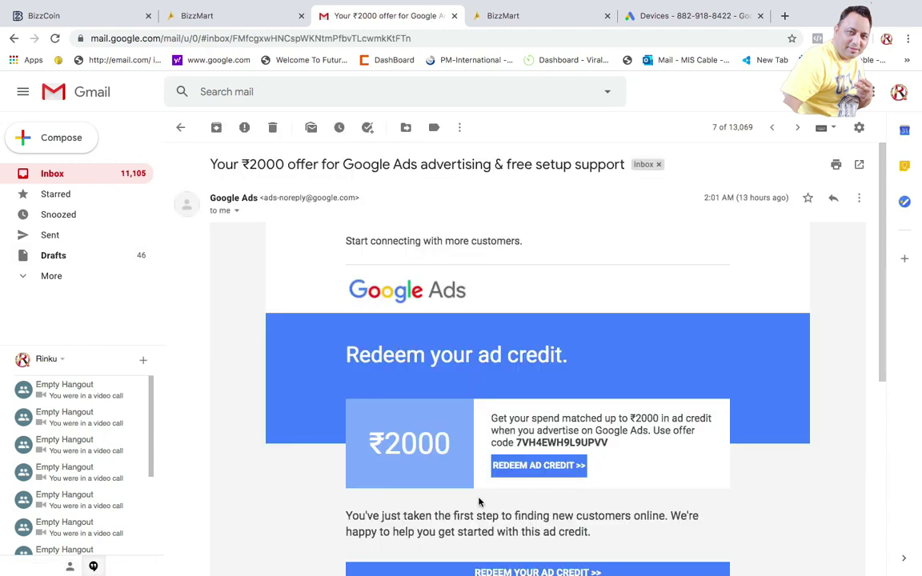
Read the ₹2000 ad credit offer and its terms and conditions in the email, and return to the inbox.
{"action": "scroll", "coordinate": [422, 475], "scroll_direction": "down", "scroll_amount": 2}
{"action": "scroll", "coordinate": [569, 335], "scroll_direction": "up", "scroll_amount": 2}
{"action": "scroll", "coordinate": [478, 368], "scroll_direction": "down", "scroll_amount": 1}
{"action": "scroll", "coordinate": [469, 366], "scroll_direction": "down", "scroll_amount": 2}
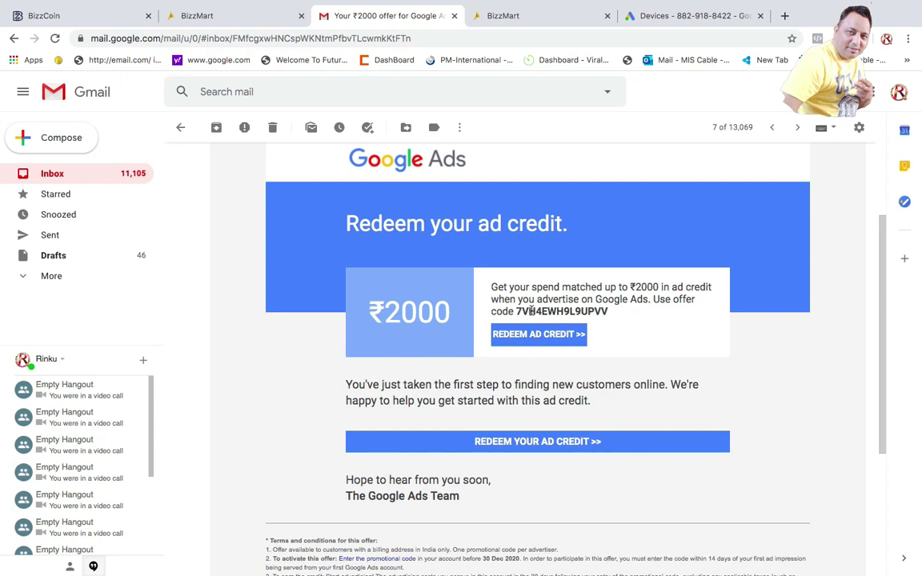
{"action": "scroll", "coordinate": [580, 396], "scroll_direction": "down", "scroll_amount": 3}
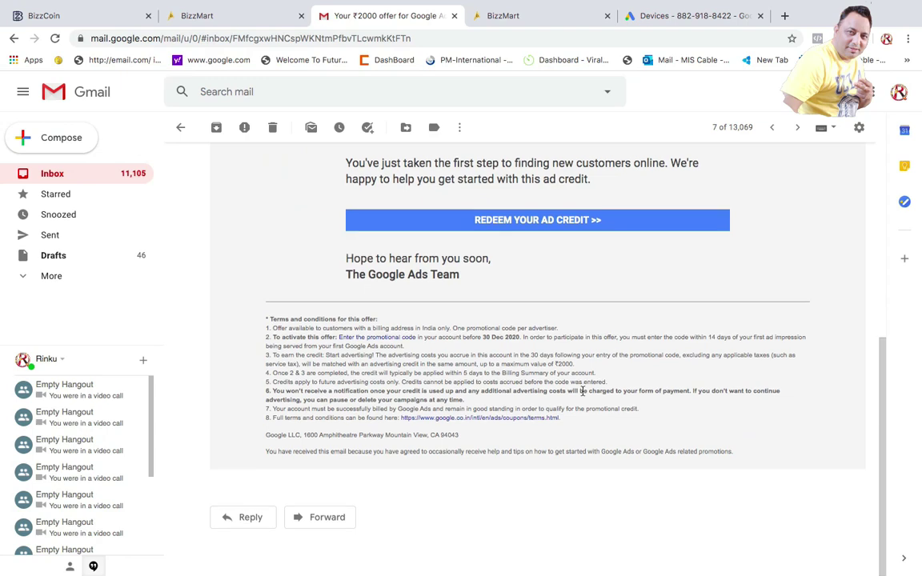
{"action": "scroll", "coordinate": [581, 389], "scroll_direction": "up", "scroll_amount": 4}
{"action": "scroll", "coordinate": [525, 387], "scroll_direction": "up", "scroll_amount": 1}
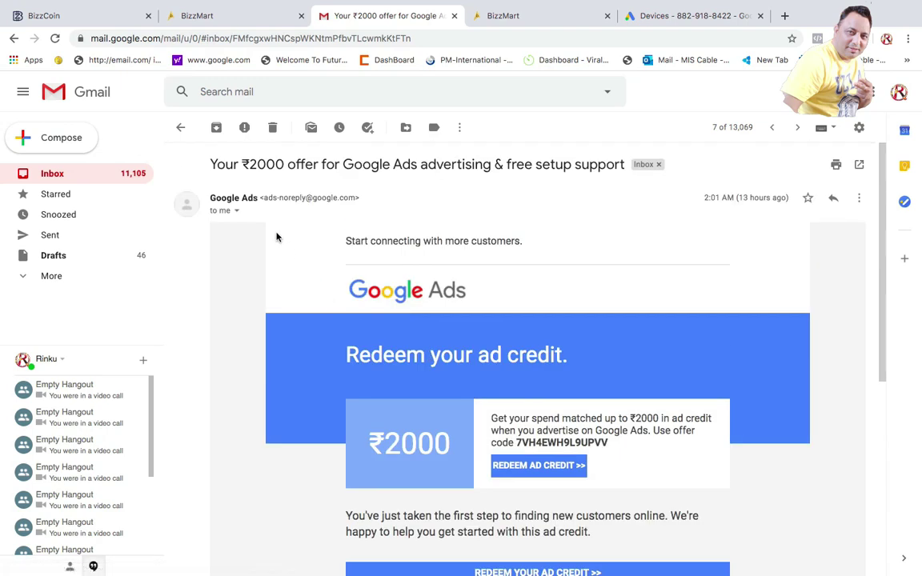
{"action": "left_click", "coordinate": [13, 40]}
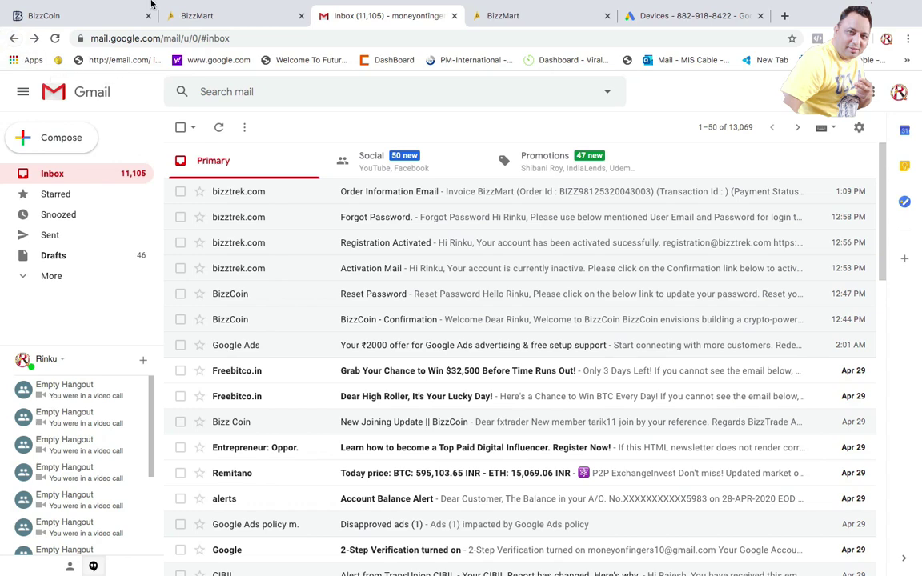
Switch back to Google Ads and look over the Bizzcoin campaign's Devices report again.
{"action": "mouse_move", "coordinate": [222, 22]}
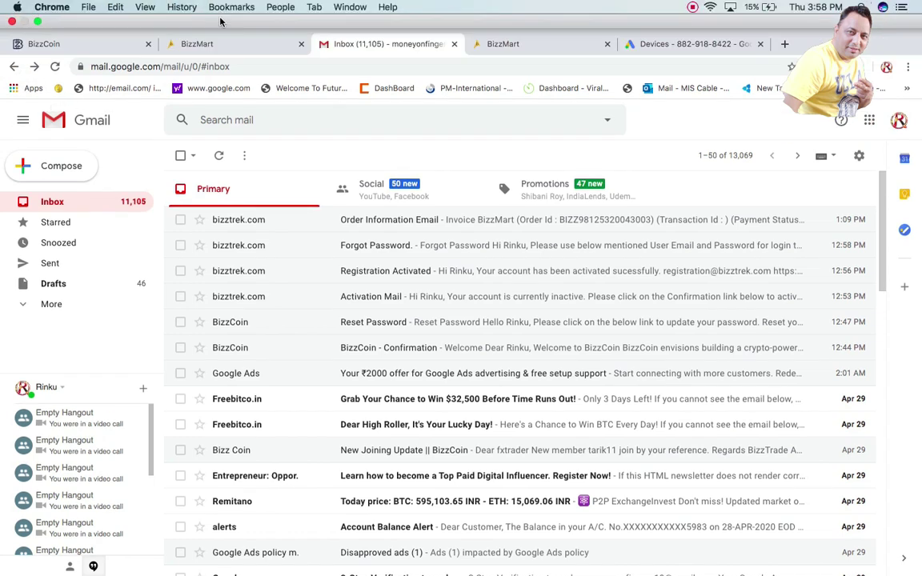
{"action": "left_click", "coordinate": [684, 47]}
{"action": "scroll", "coordinate": [527, 269], "scroll_direction": "down", "scroll_amount": 1}
{"action": "scroll", "coordinate": [526, 269], "scroll_direction": "up", "scroll_amount": 1}
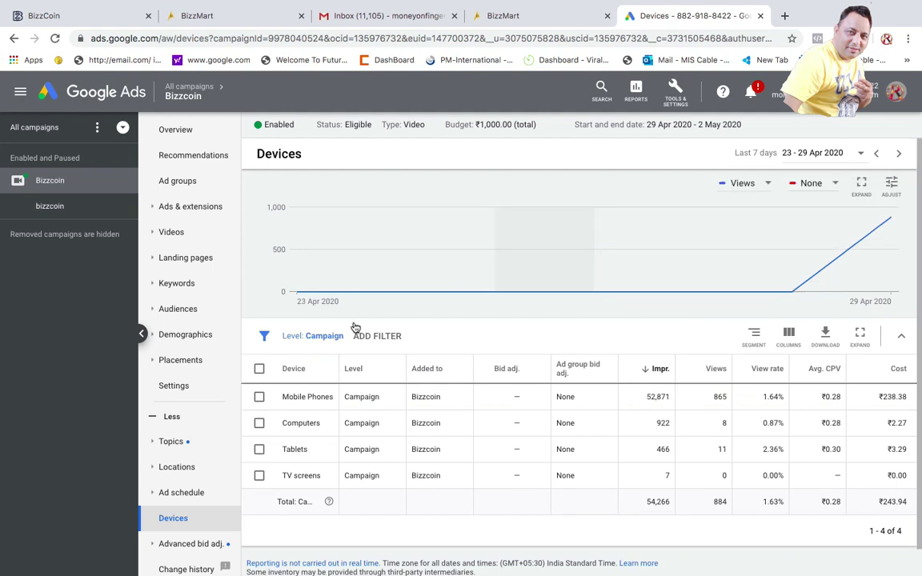